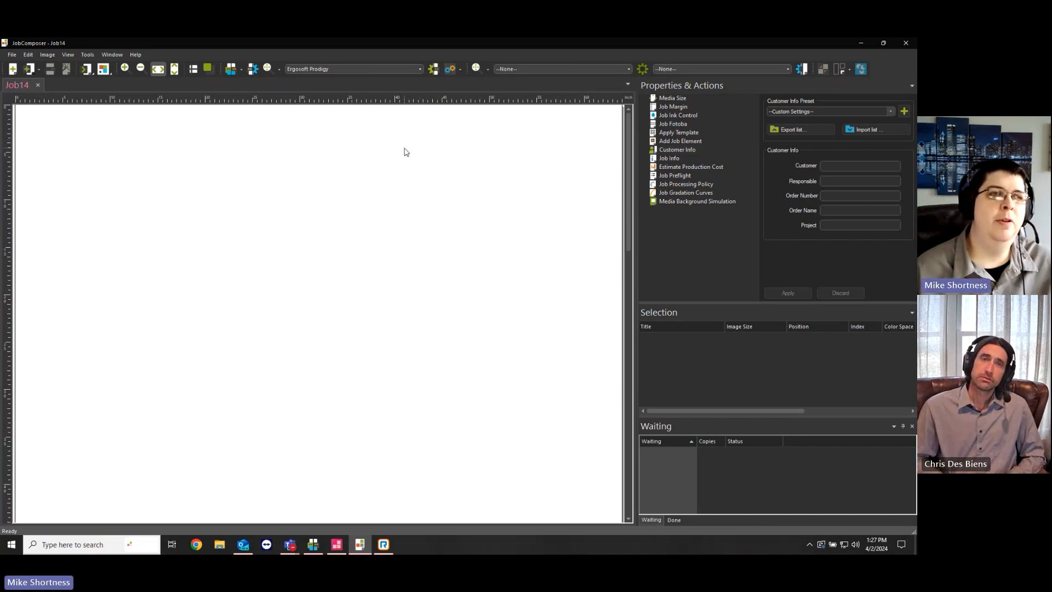
- Import the recent image 20in Guitar.jpg into the empty job
right_click(256, 164)
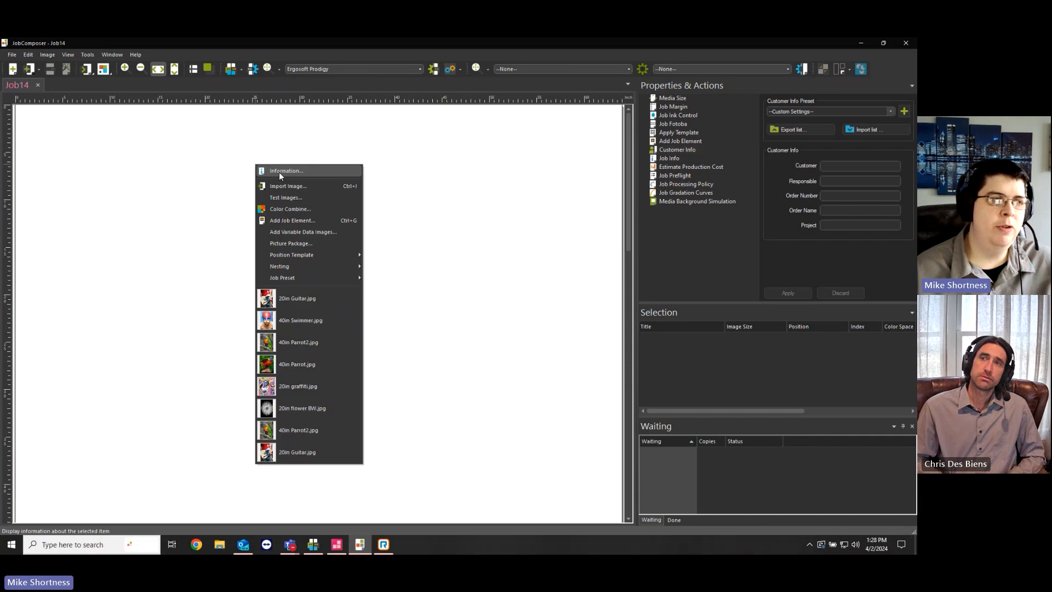
click(275, 297)
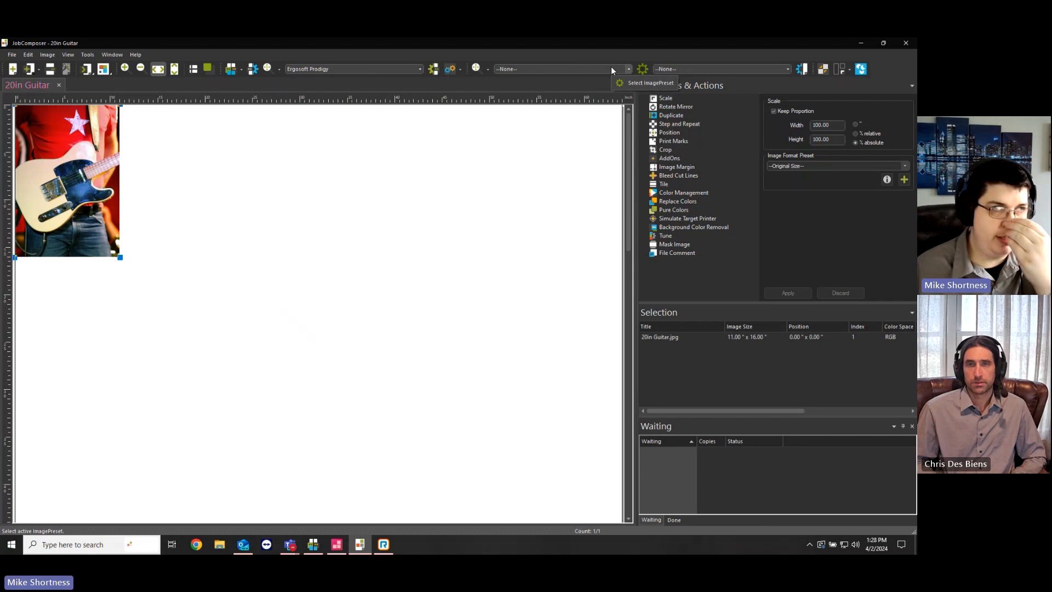
- Review the available image presets and the setting categories of a new image preset, closing it without saving
click(629, 69)
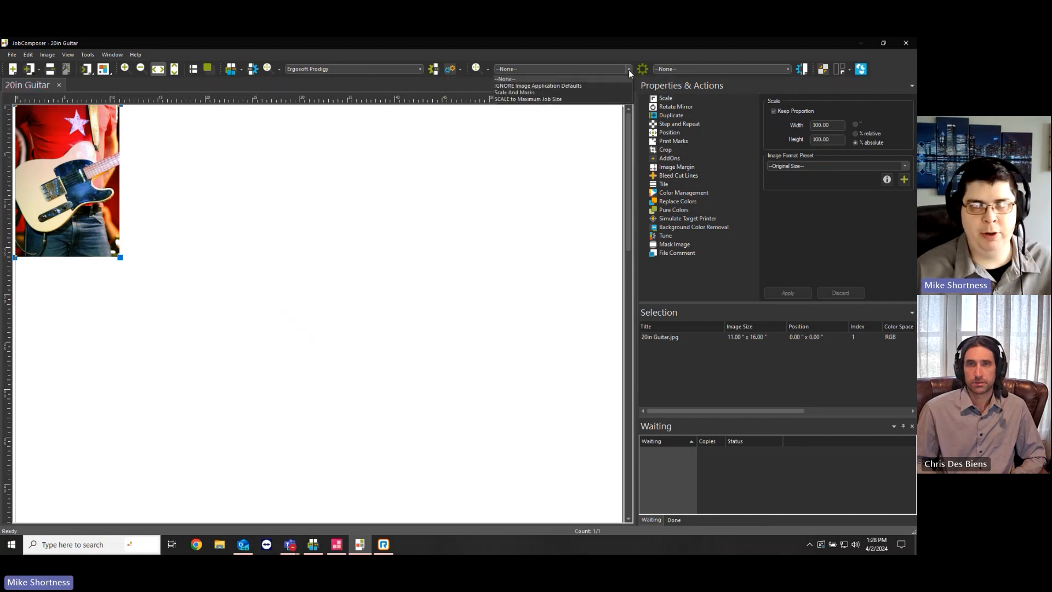
click(628, 69)
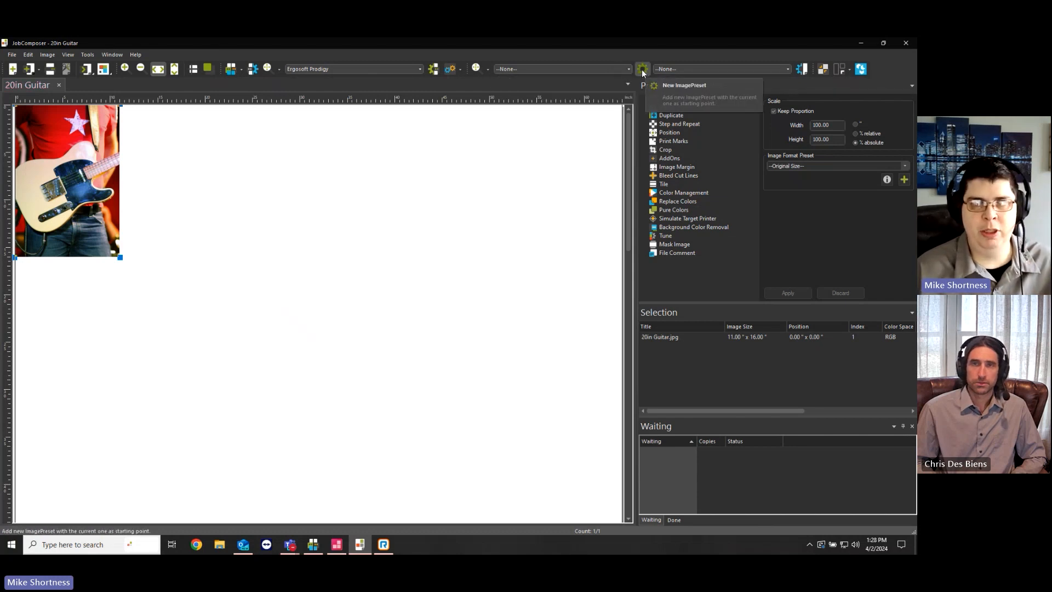
click(642, 72)
drag(633, 124, 551, 128)
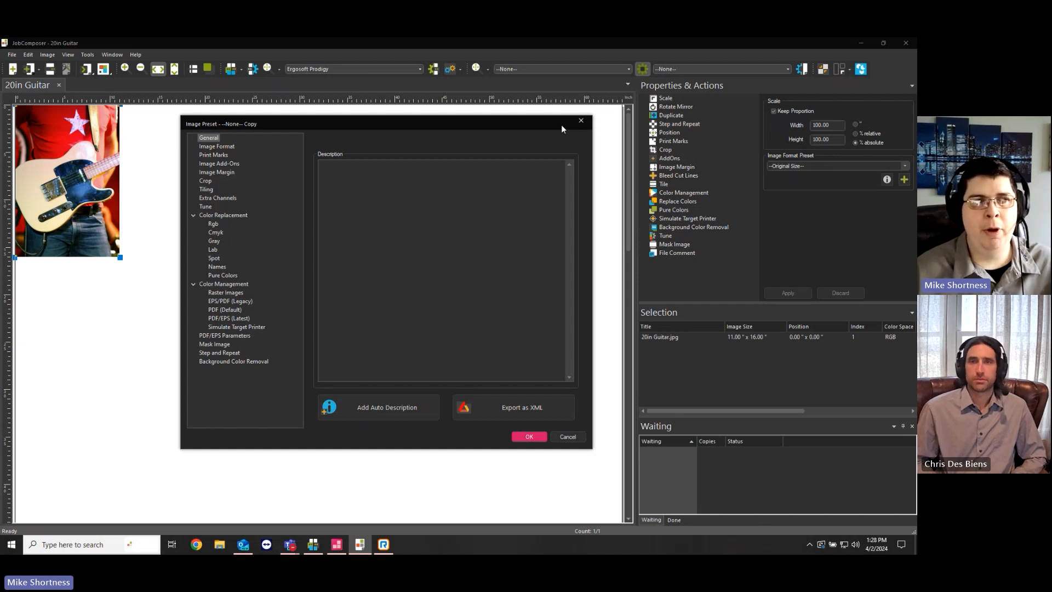
click(581, 121)
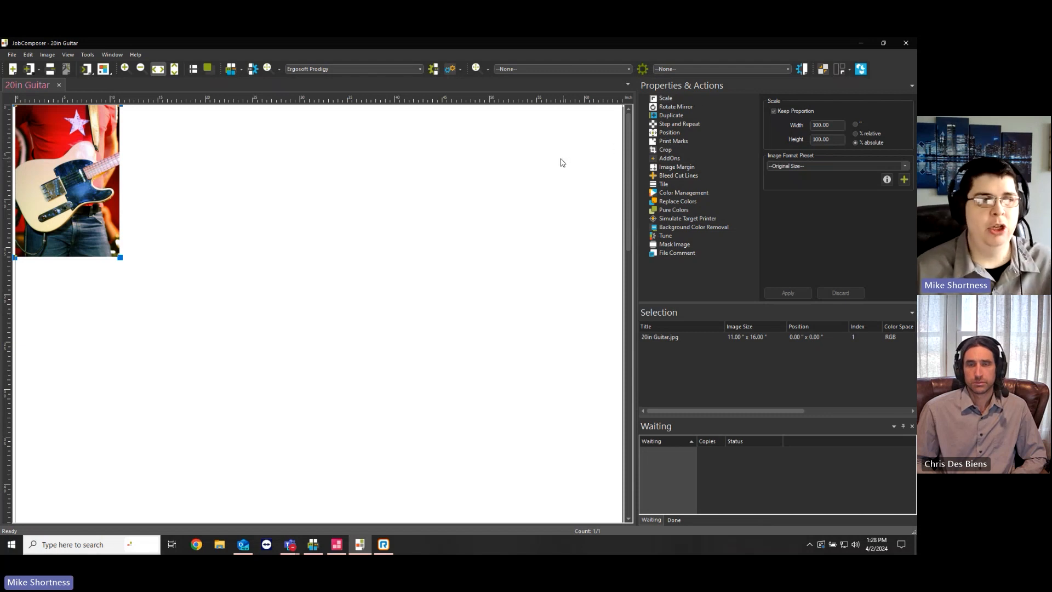
click(640, 67)
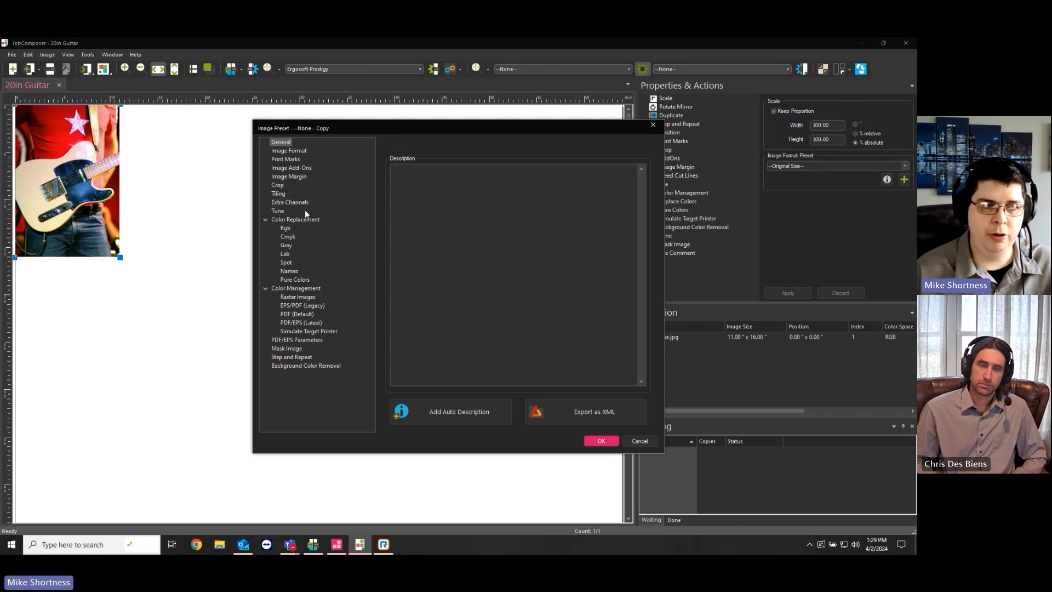
click(640, 441)
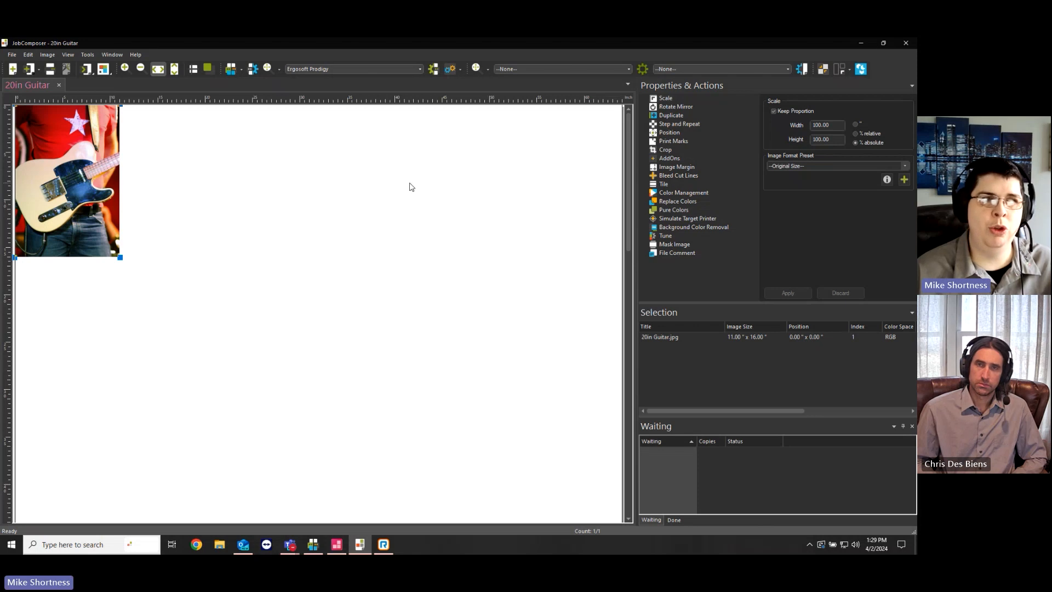
- Activate the Scale And Marks image preset and import 20in Guitar.jpg again so the preset is applied to it
click(628, 69)
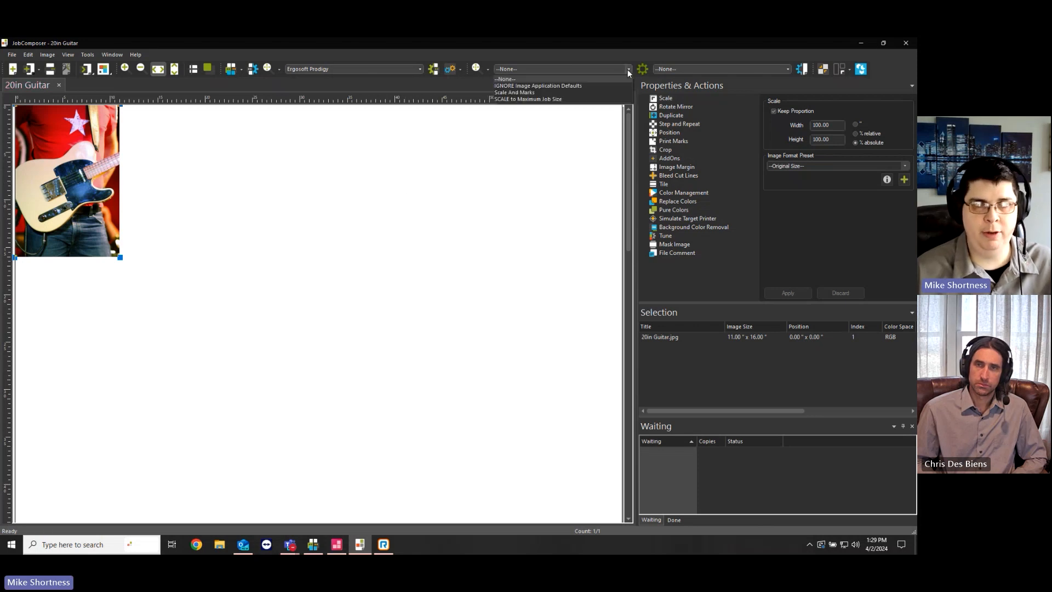
click(586, 92)
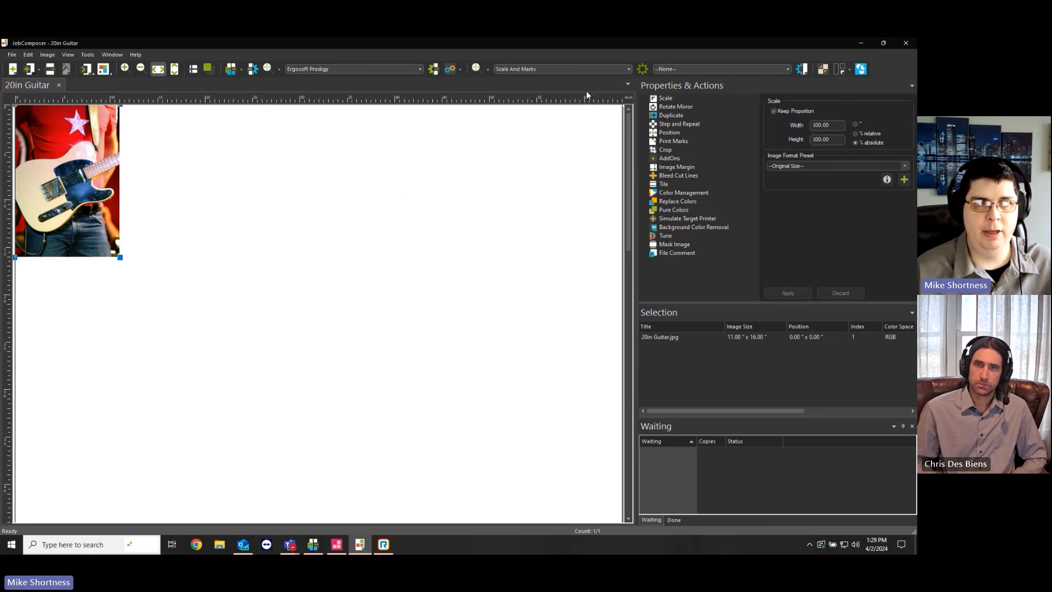
right_click(207, 168)
click(233, 334)
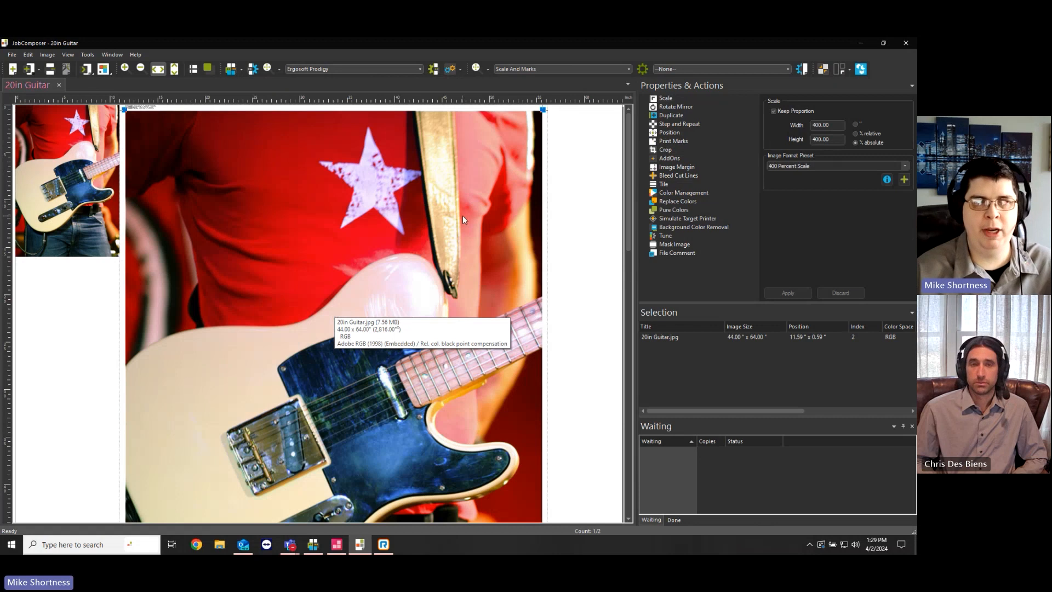
- Reset the image preset to None and import another copy of 20in Guitar.jpg without a preset
click(619, 69)
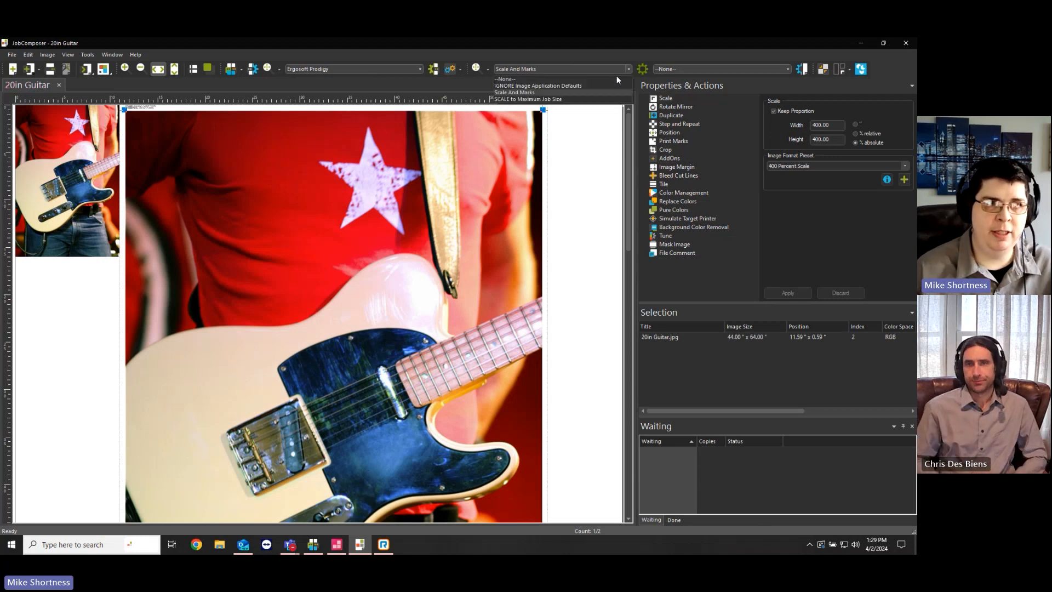
click(614, 80)
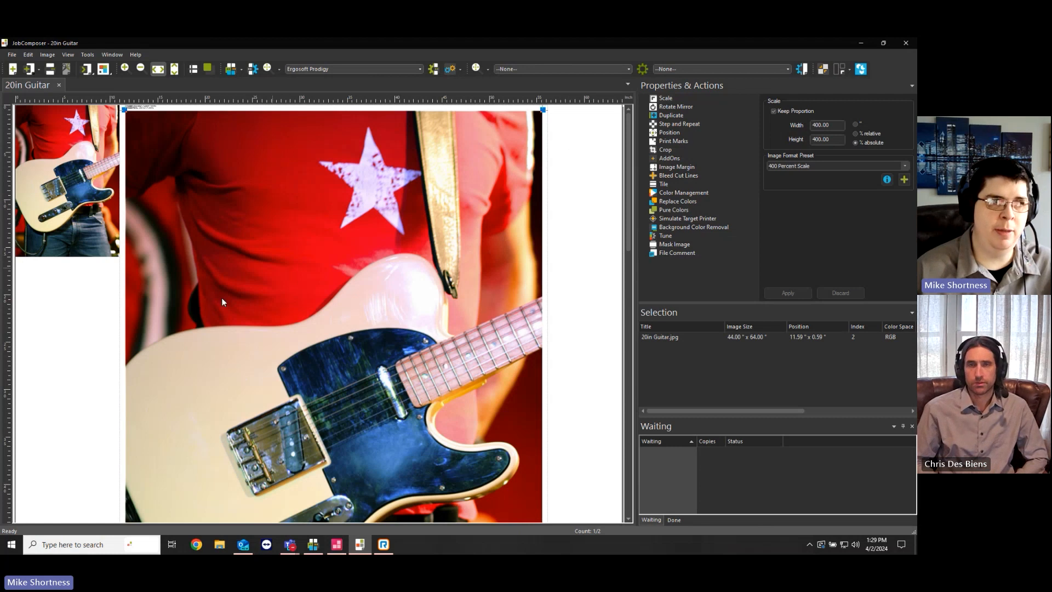
click(122, 306)
right_click(96, 305)
click(133, 209)
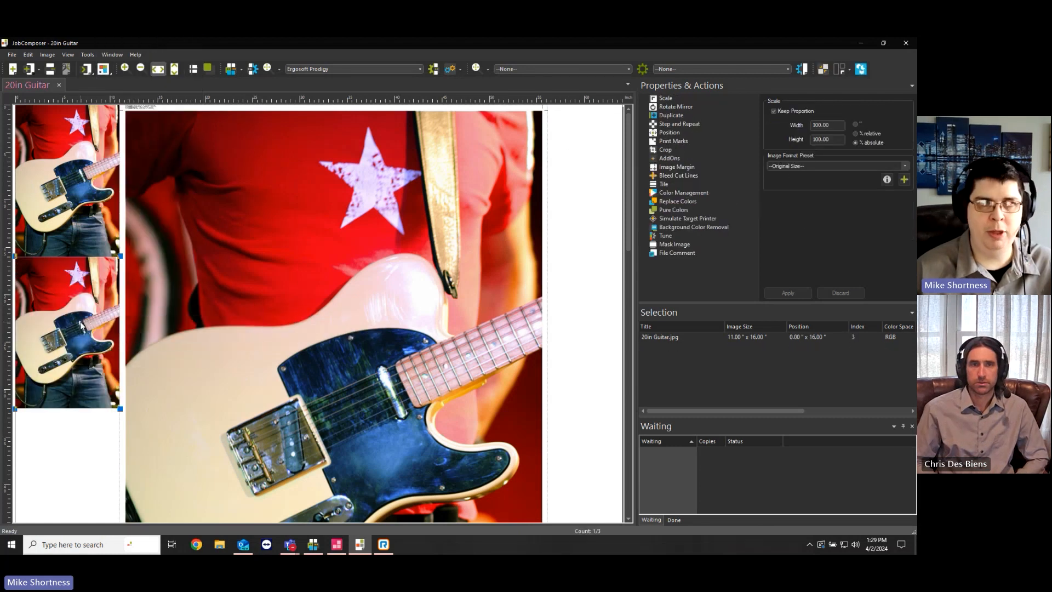
- Deselect the images and examine the setting categories of a new job preset, cancelling without saving
click(568, 155)
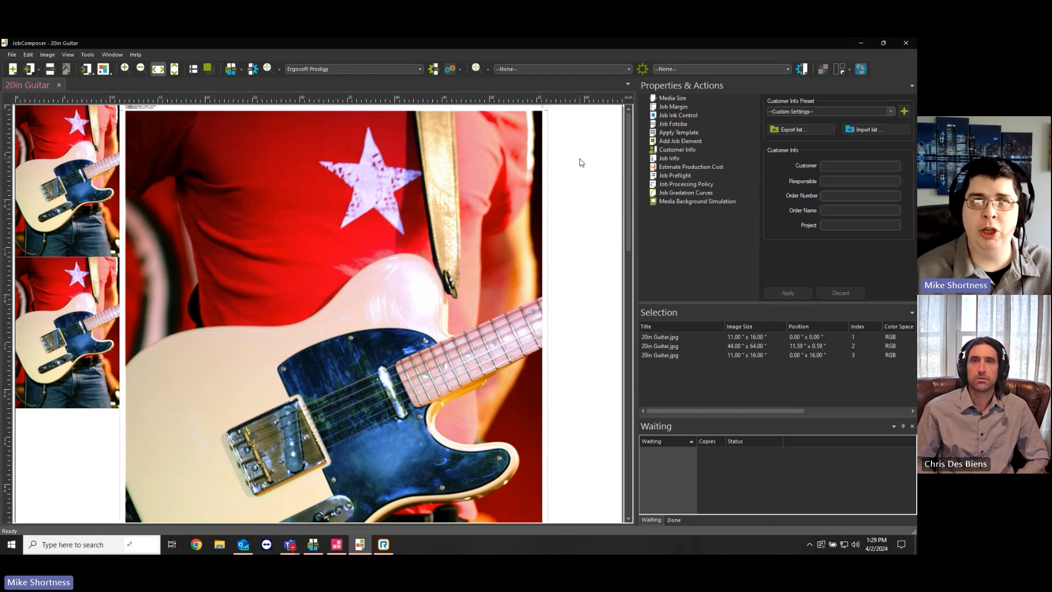
click(802, 69)
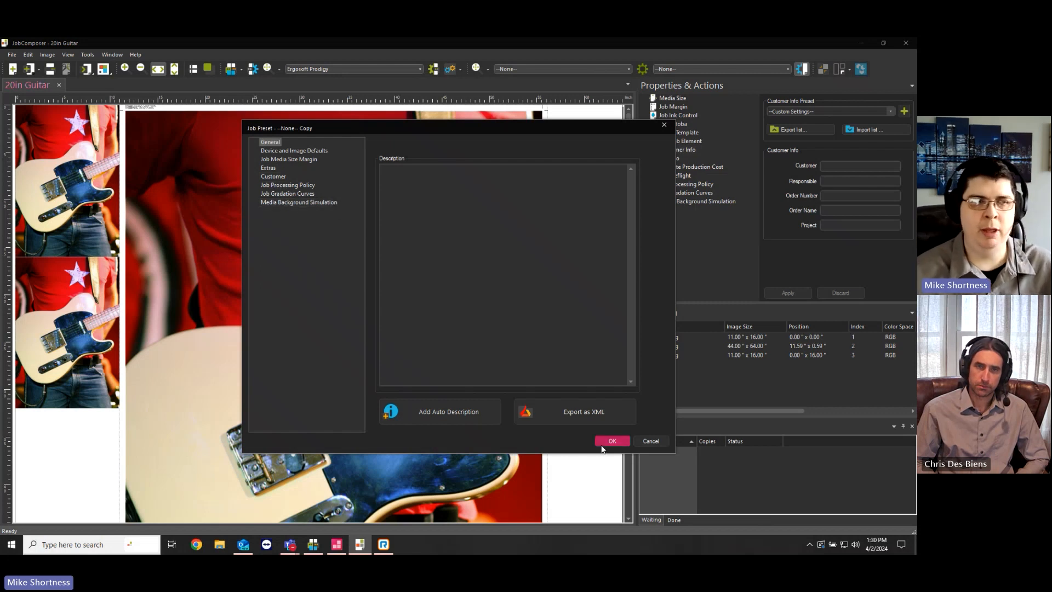
click(648, 442)
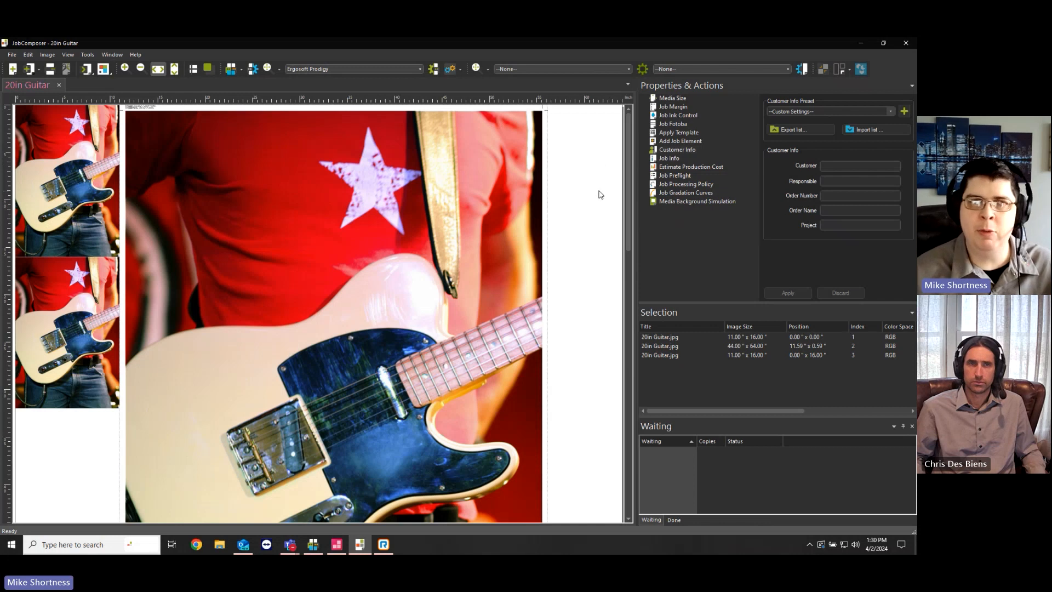
- Examine the image, color replacement, job and composite preset categories in the Preset Manager and close it
click(91, 54)
click(95, 76)
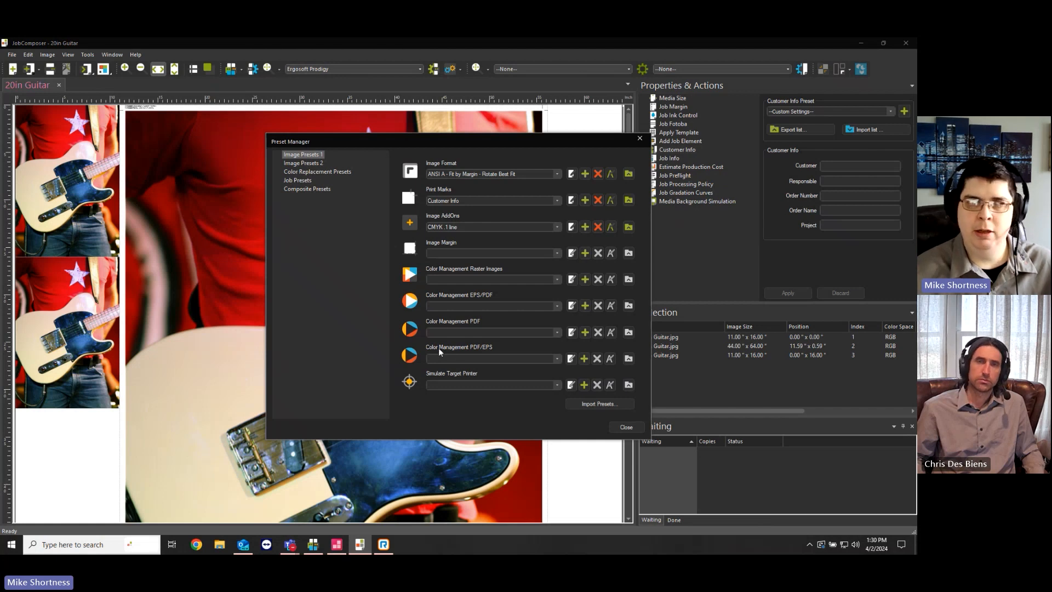
click(317, 164)
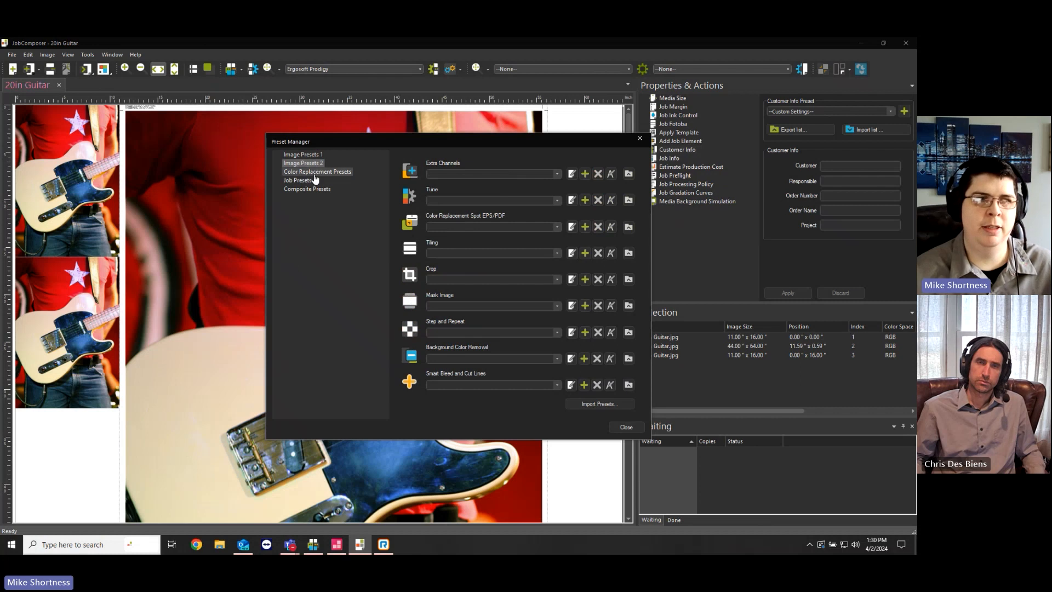
click(316, 174)
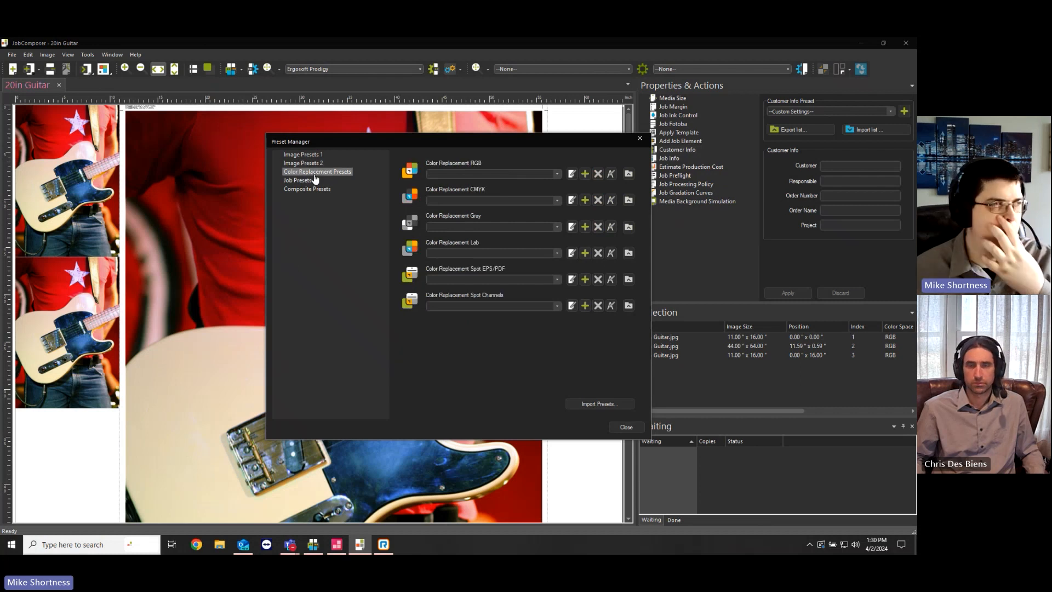
click(305, 181)
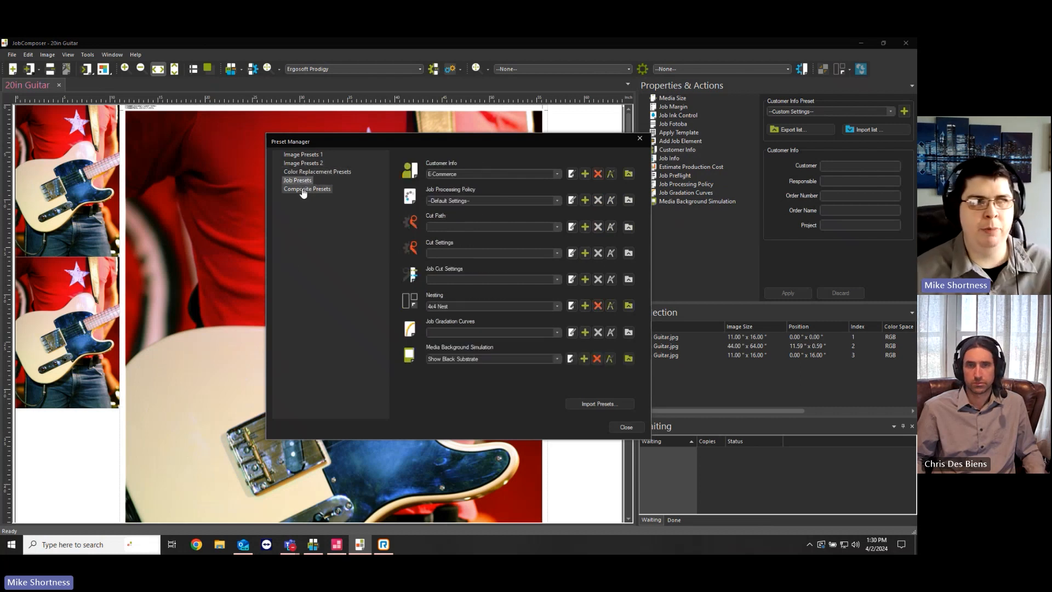
click(303, 189)
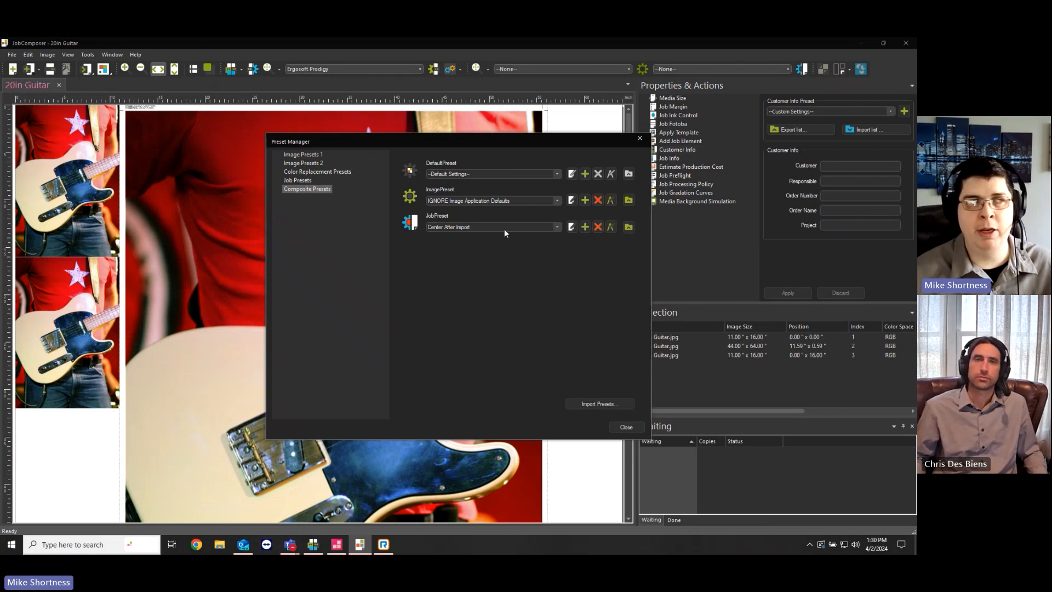
click(624, 428)
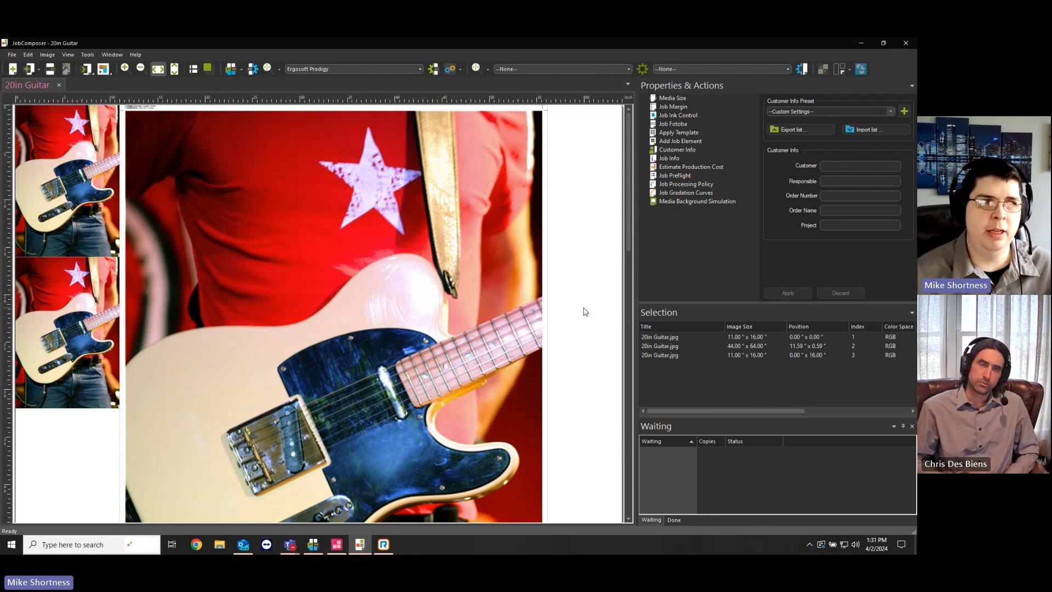
- Examine the preferences summary in the Application Defaults, cancel without changes and deselect the enlarged guitar image
click(501, 235)
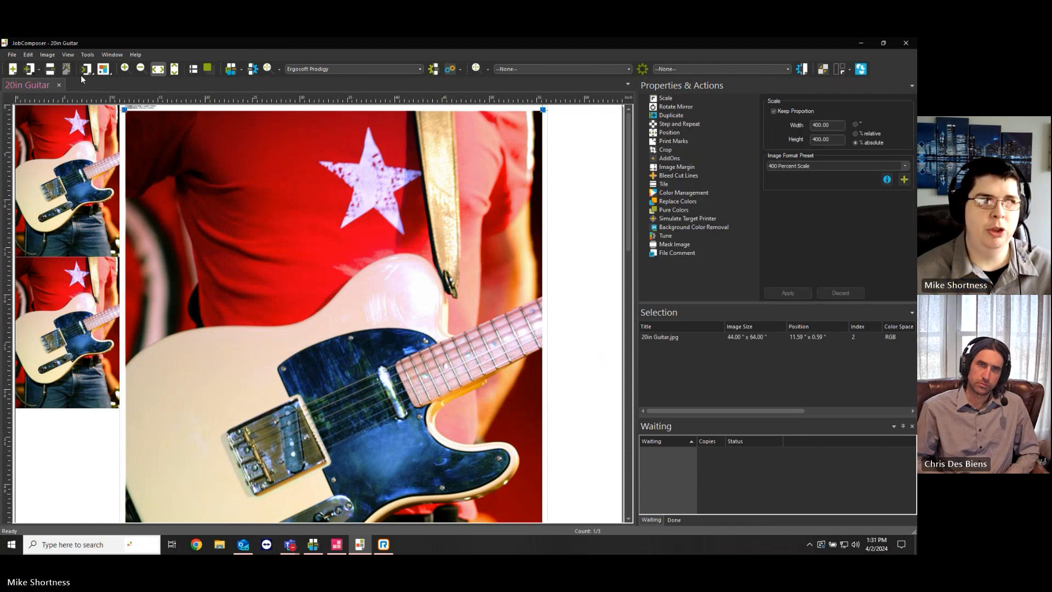
click(86, 55)
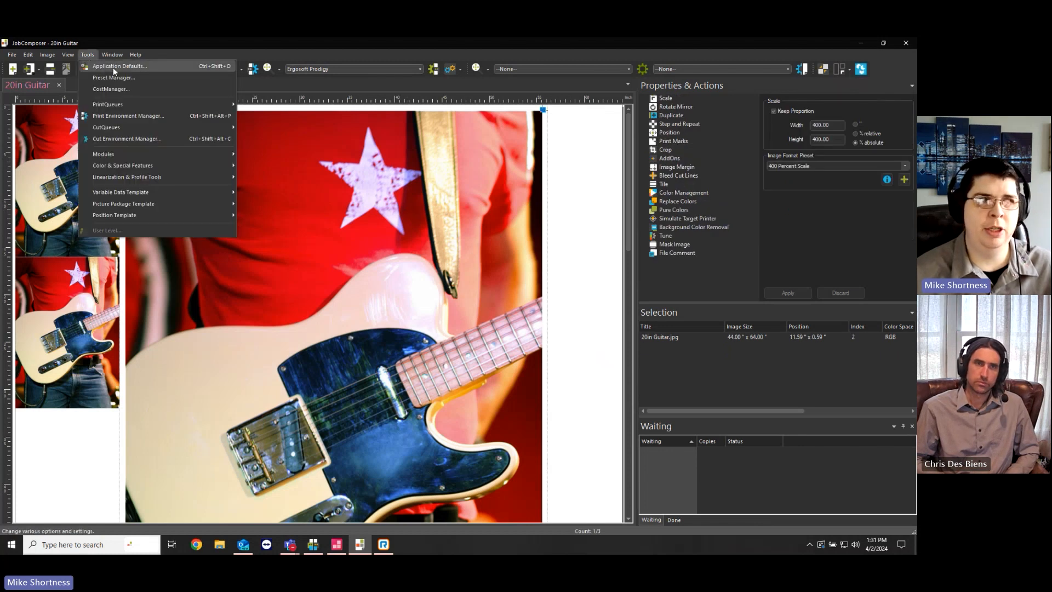
click(147, 70)
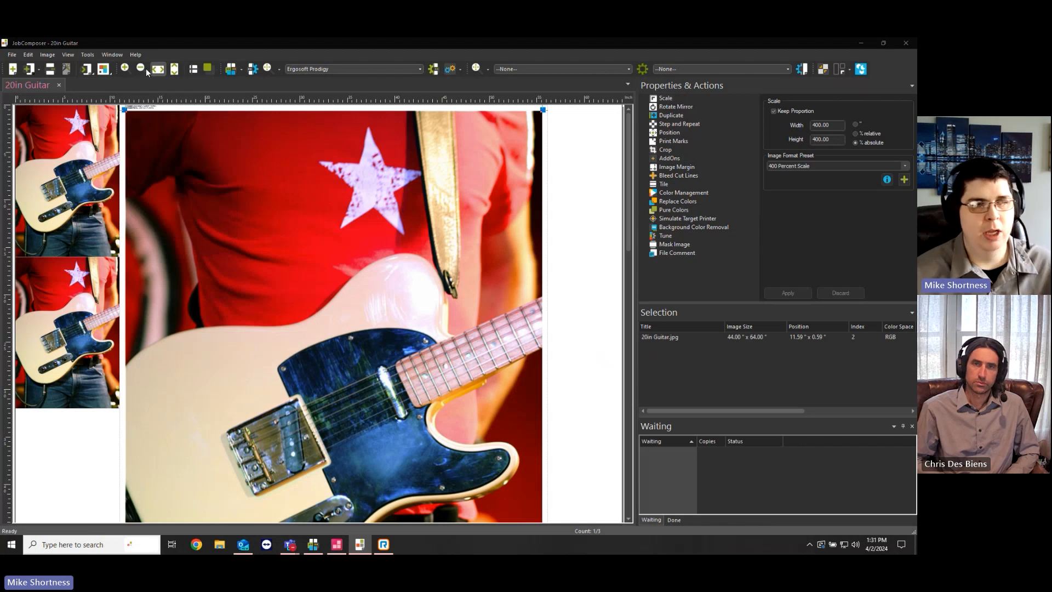
drag(403, 129, 260, 126)
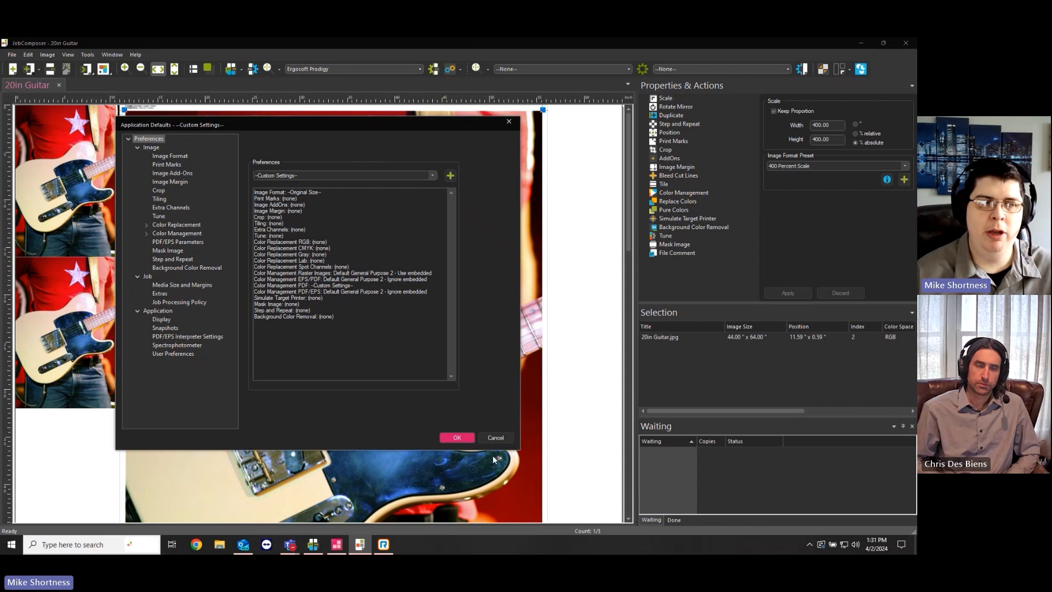
click(495, 437)
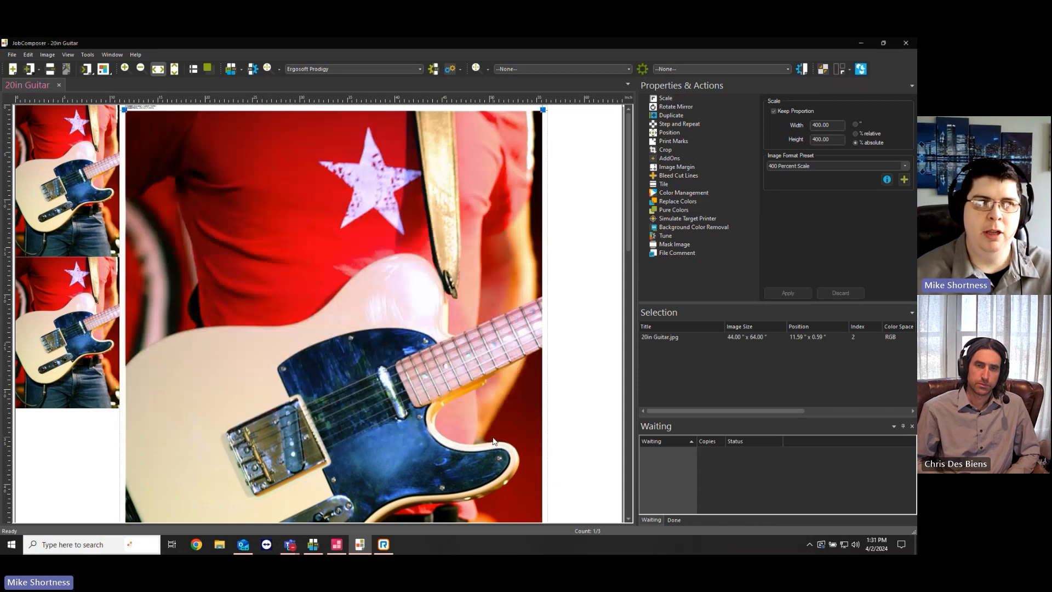
click(580, 170)
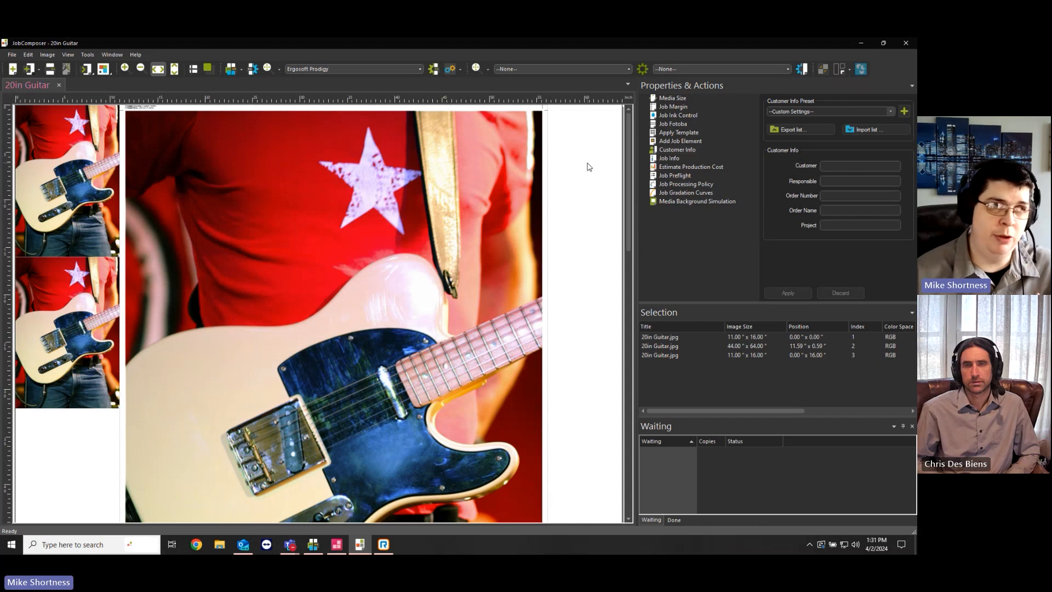
click(628, 69)
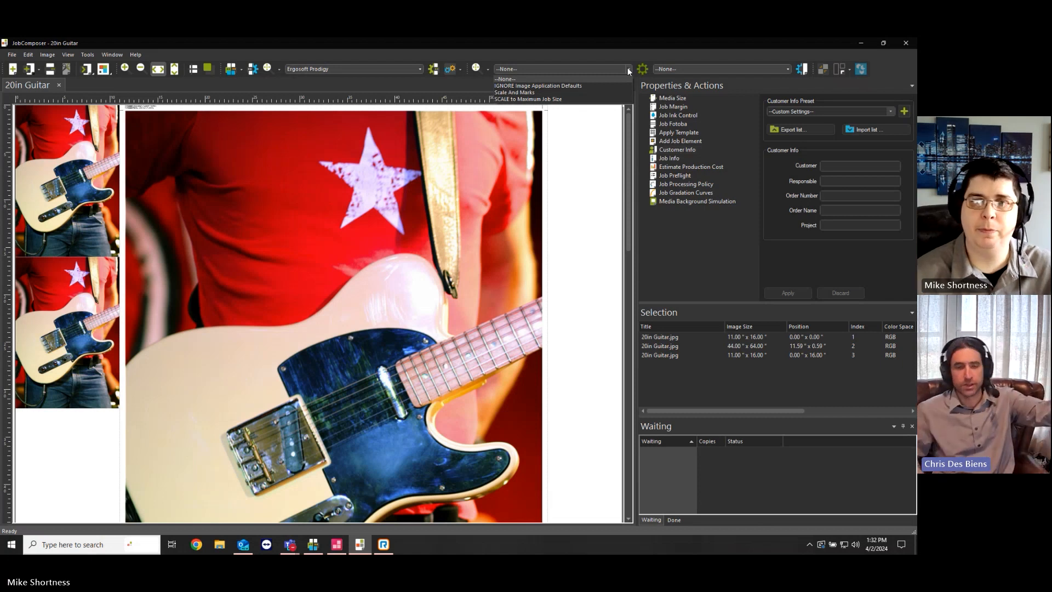
click(629, 69)
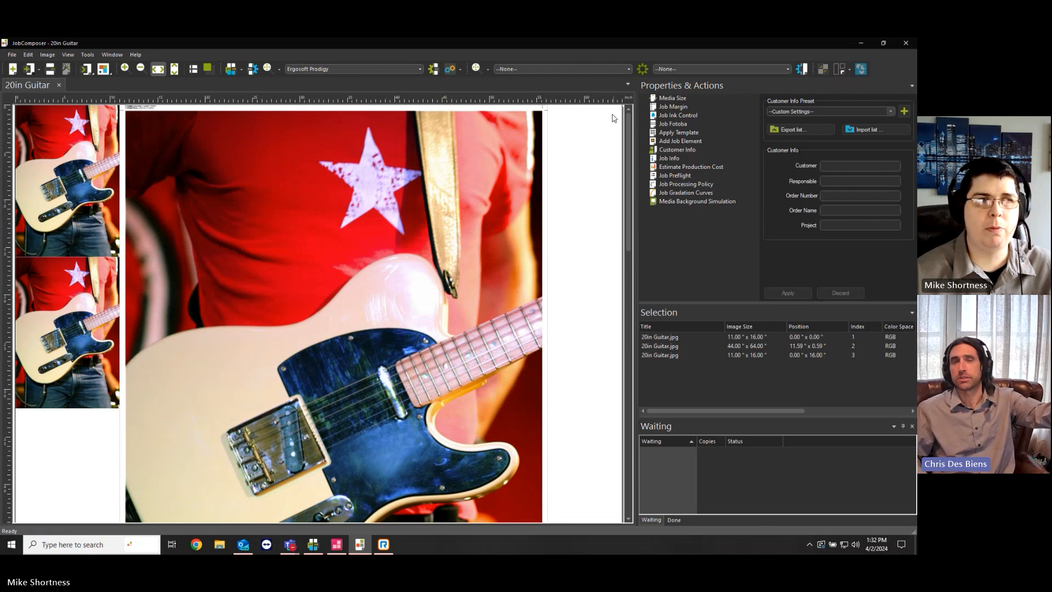